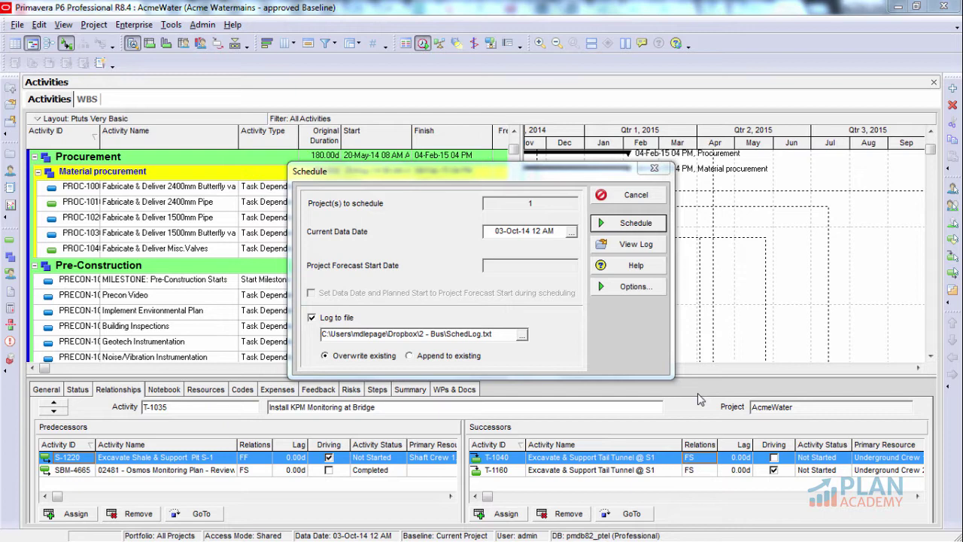
# Step: Make Longest Path define critical activities in Schedule Options, then reschedule the AcmeWater project
pyautogui.click(403, 181)
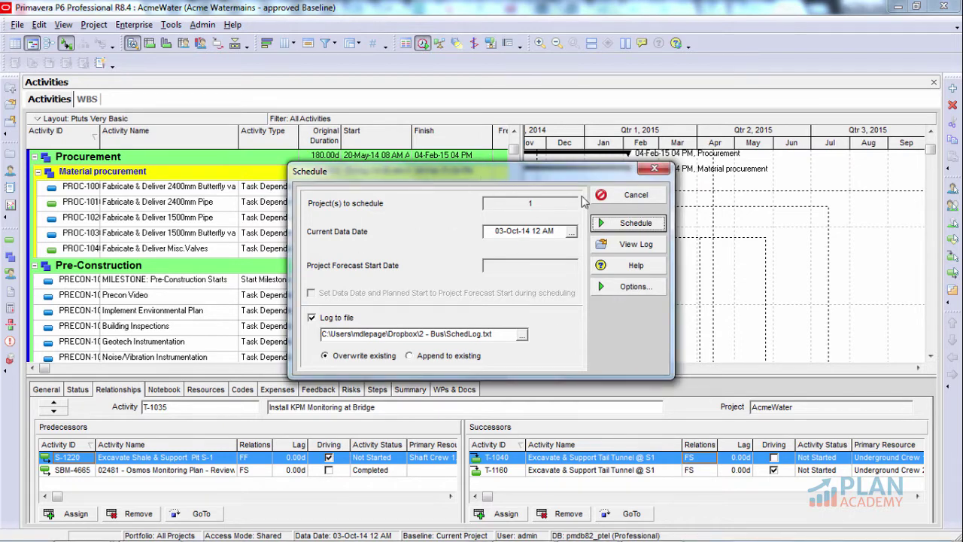
pyautogui.click(623, 293)
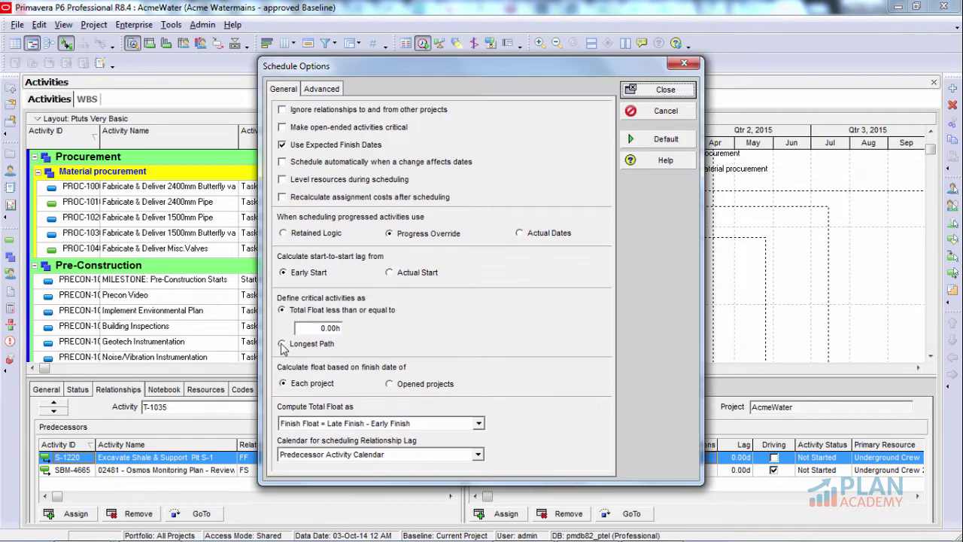
pyautogui.click(285, 347)
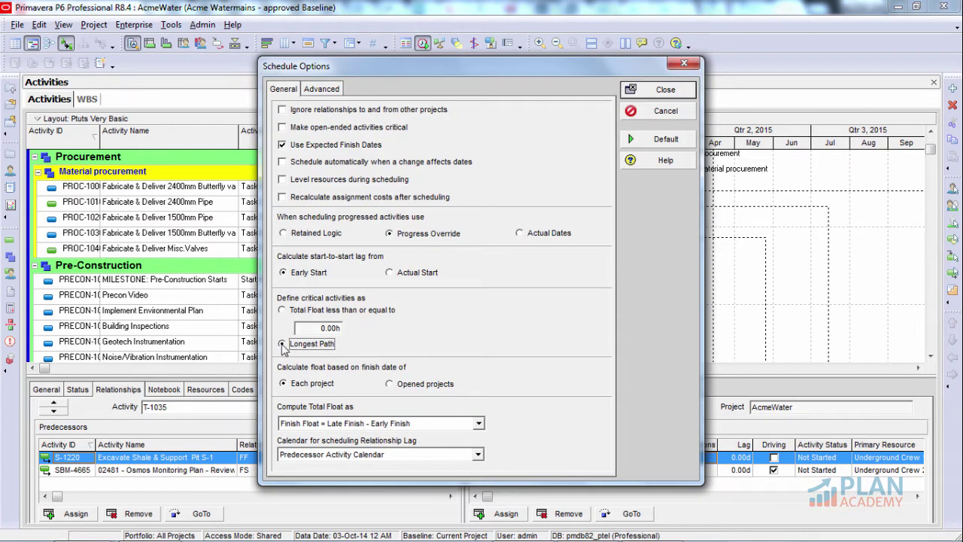
pyautogui.click(647, 92)
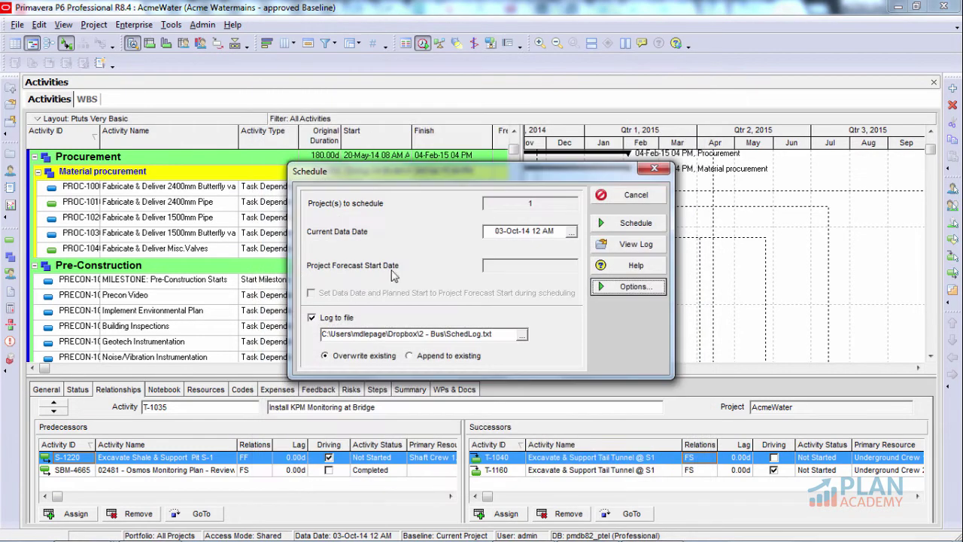
pyautogui.click(637, 226)
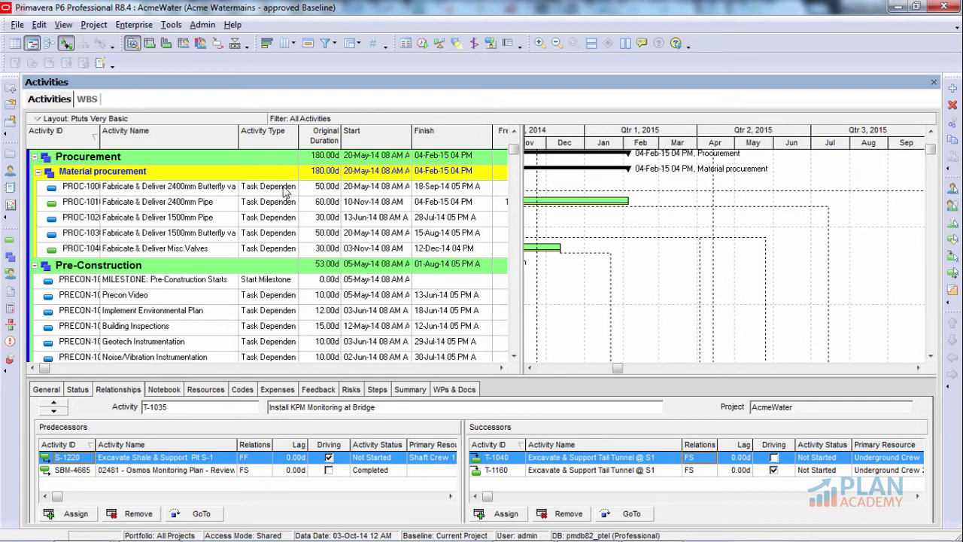
# Step: Apply the Longest Path filter to the Activities layout
pyautogui.click(331, 47)
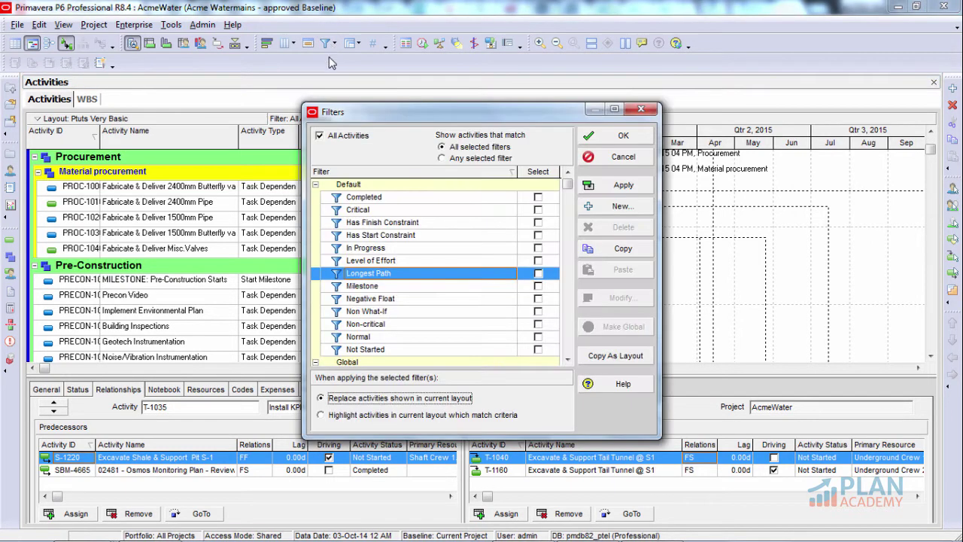
pyautogui.click(537, 274)
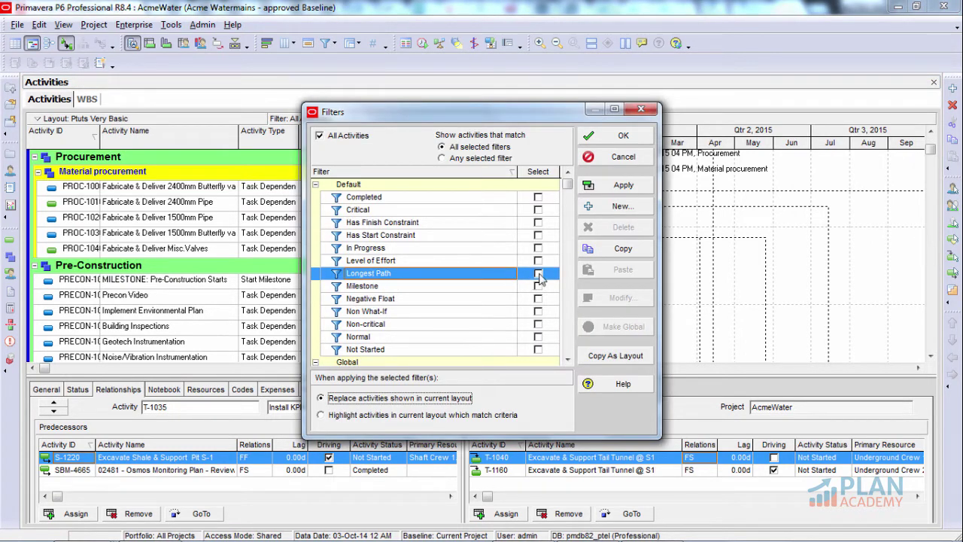
pyautogui.click(621, 136)
# Step: Scroll through the filtered driving chain from Construction to Tunneling activities
pyautogui.click(918, 367)
pyautogui.scroll(-3, 553, 305)
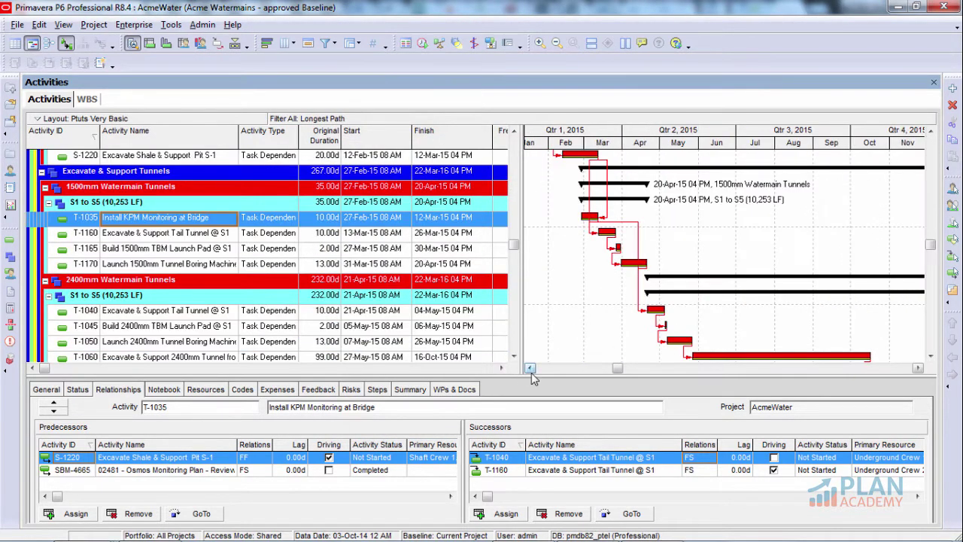
pyautogui.scroll(-3, 556, 332)
pyautogui.scroll(3, 557, 333)
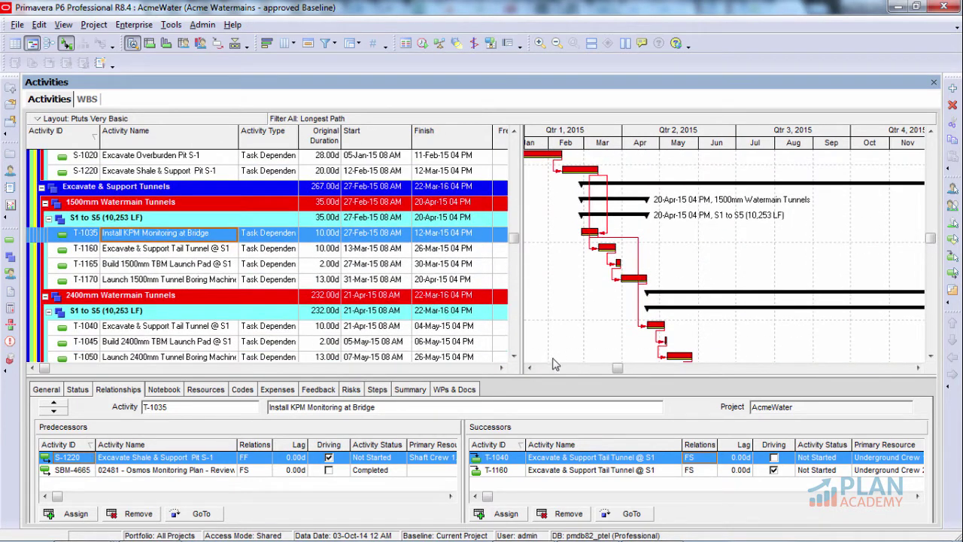
pyautogui.click(530, 368)
pyautogui.click(530, 368)
pyautogui.click(530, 368)
pyautogui.click(530, 368)
pyautogui.scroll(10, 570, 316)
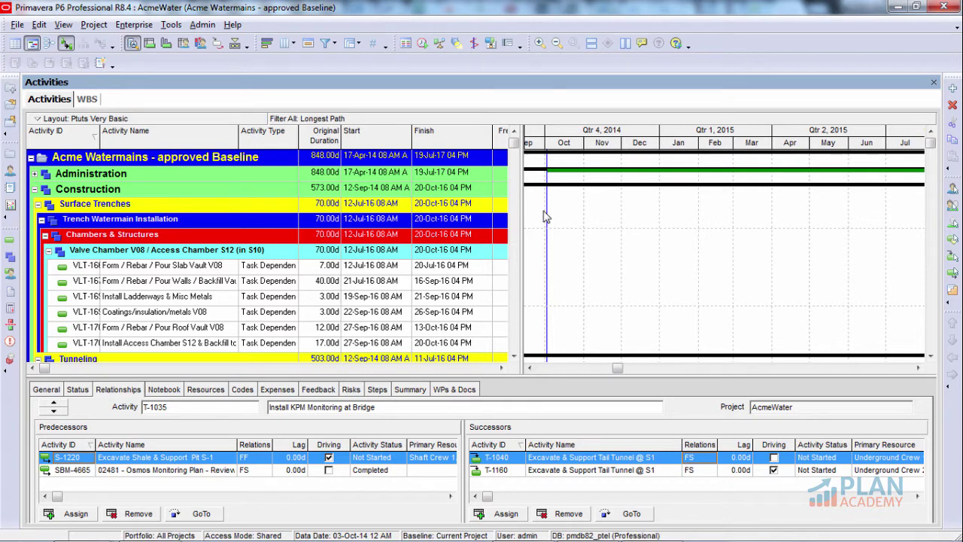
# Step: Expand Administration and check relationships of its daily reports, water records, progress and look-ahead schedule activities
pyautogui.click(35, 173)
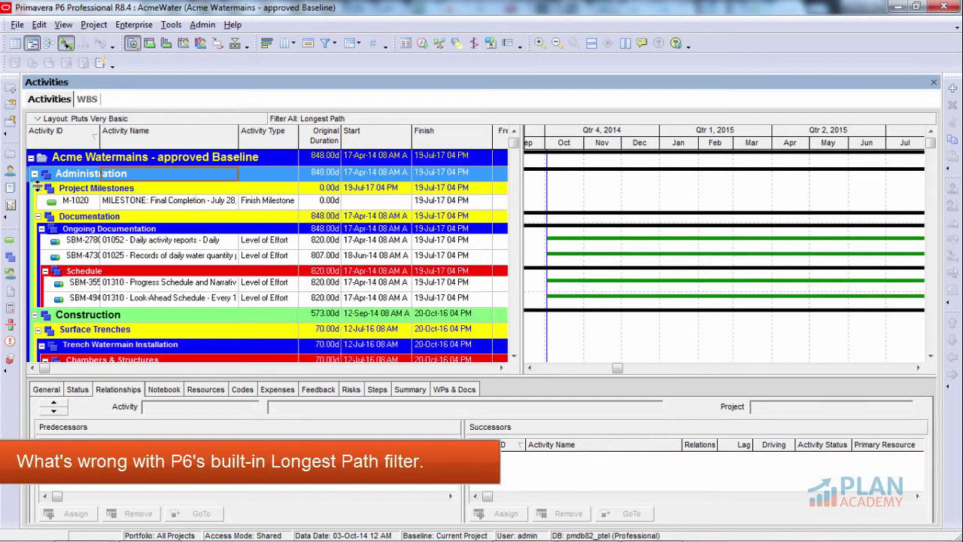
pyautogui.click(193, 242)
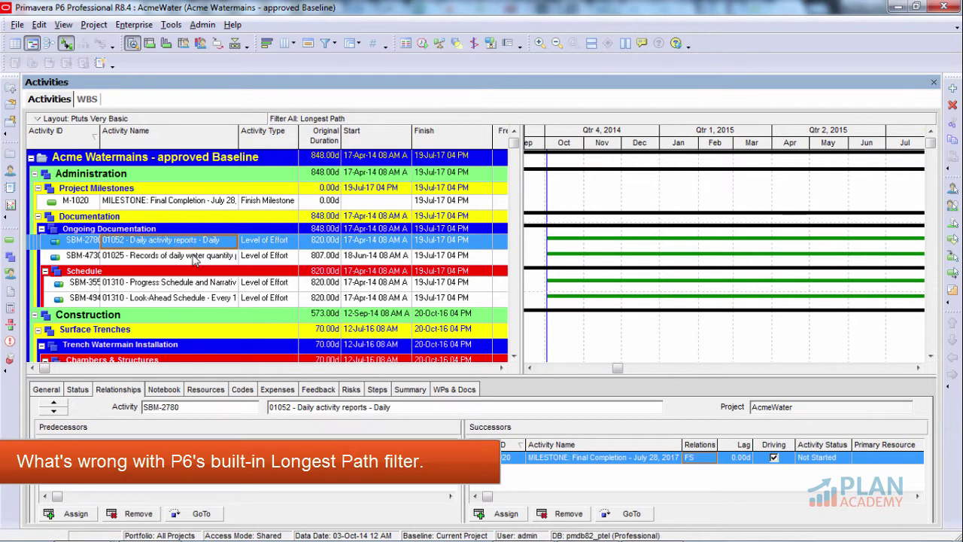
pyautogui.click(194, 256)
pyautogui.click(198, 284)
pyautogui.click(200, 298)
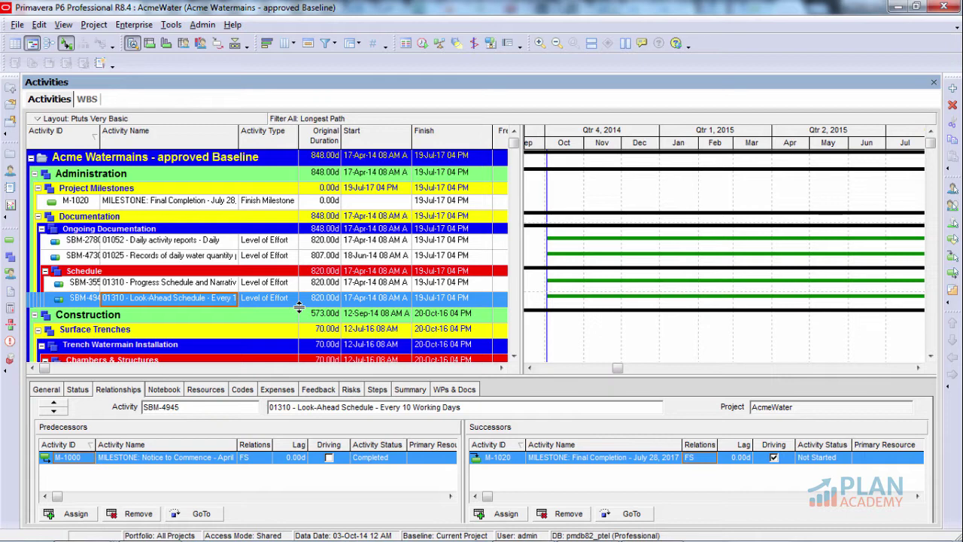
# Step: Recheck the daily reports, water quantity and progress schedule activities, finding the driving link to Final Completion
pyautogui.click(170, 246)
pyautogui.click(168, 256)
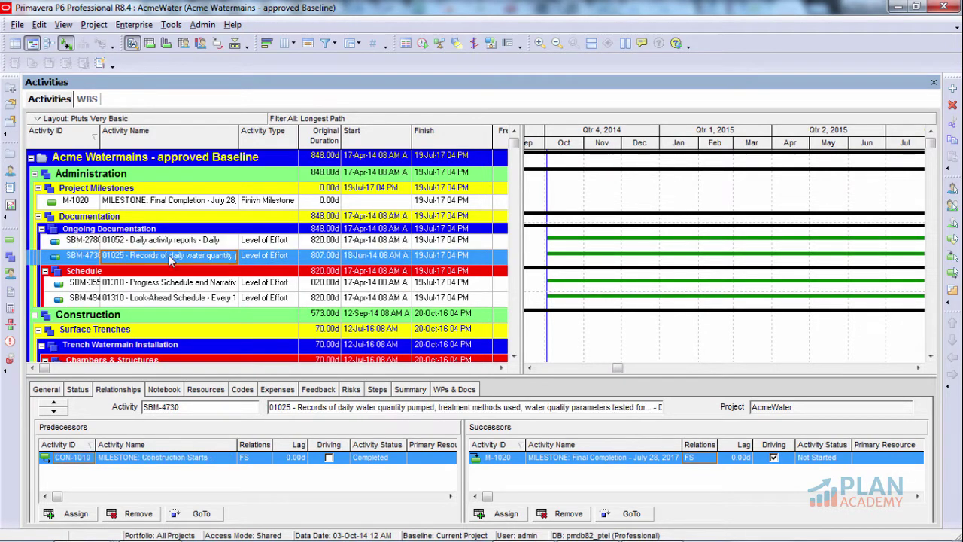
pyautogui.click(168, 285)
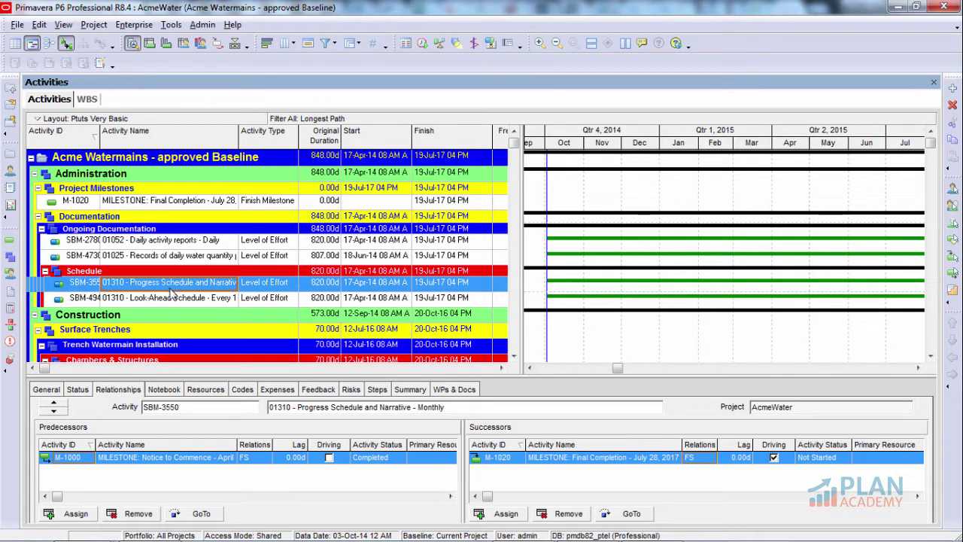
pyautogui.scroll(-2, 547, 291)
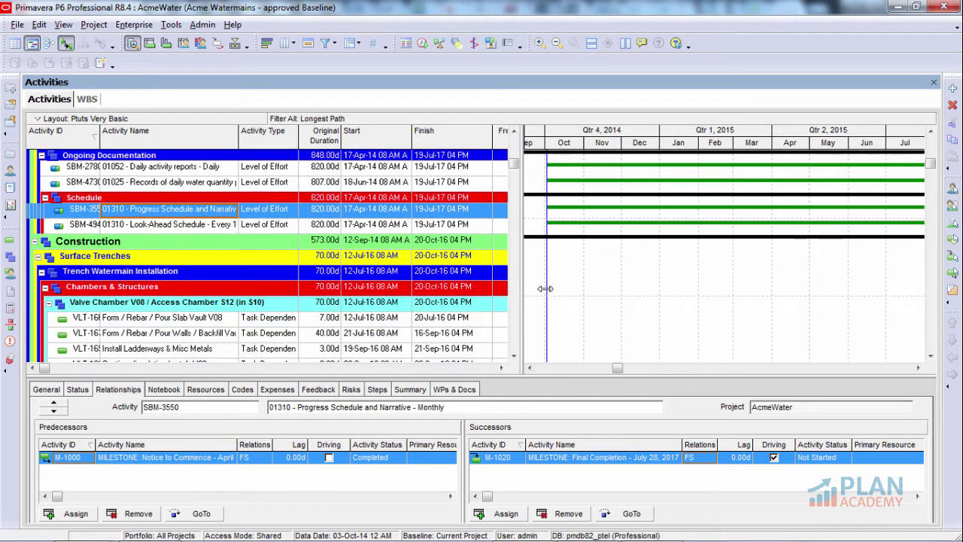
pyautogui.scroll(2, 547, 290)
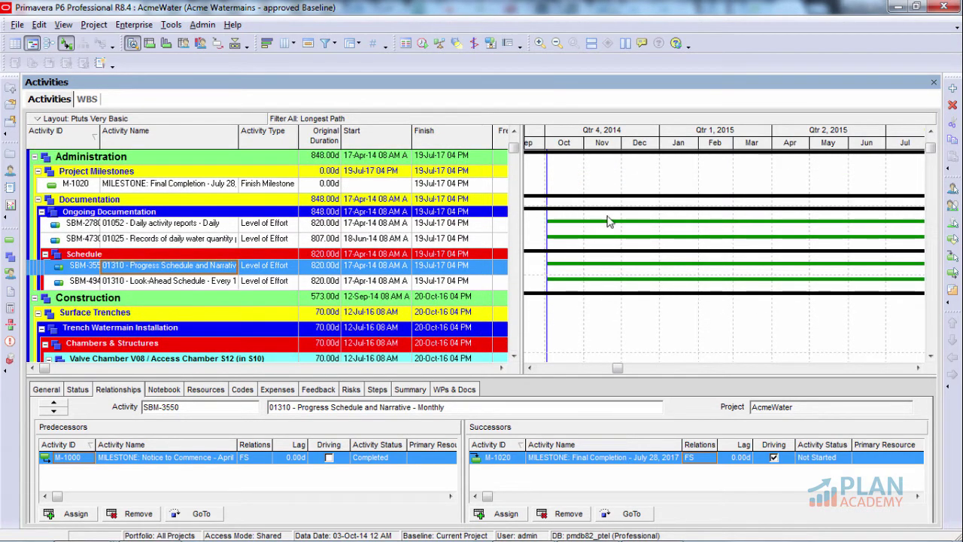
pyautogui.scroll(-2, 595, 294)
pyautogui.scroll(-5, 594, 293)
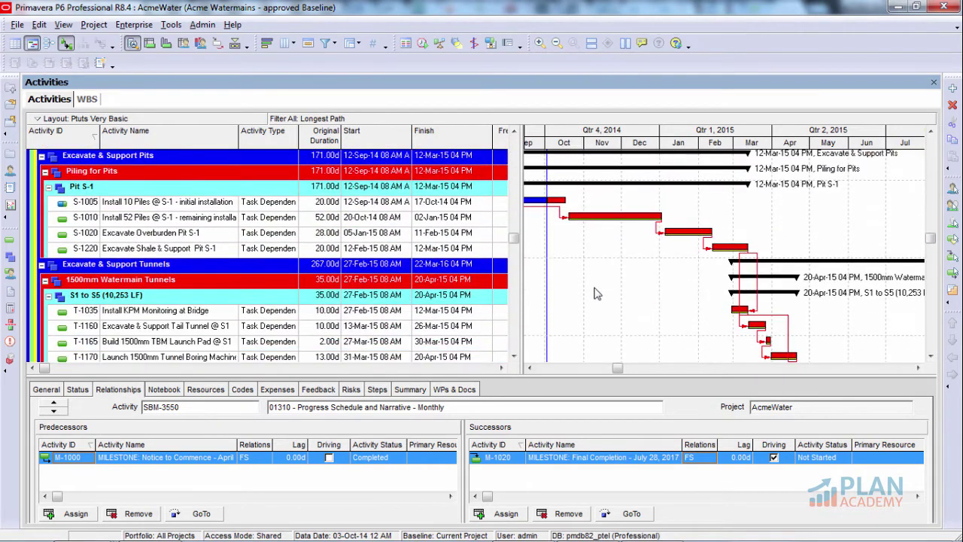
pyautogui.click(918, 367)
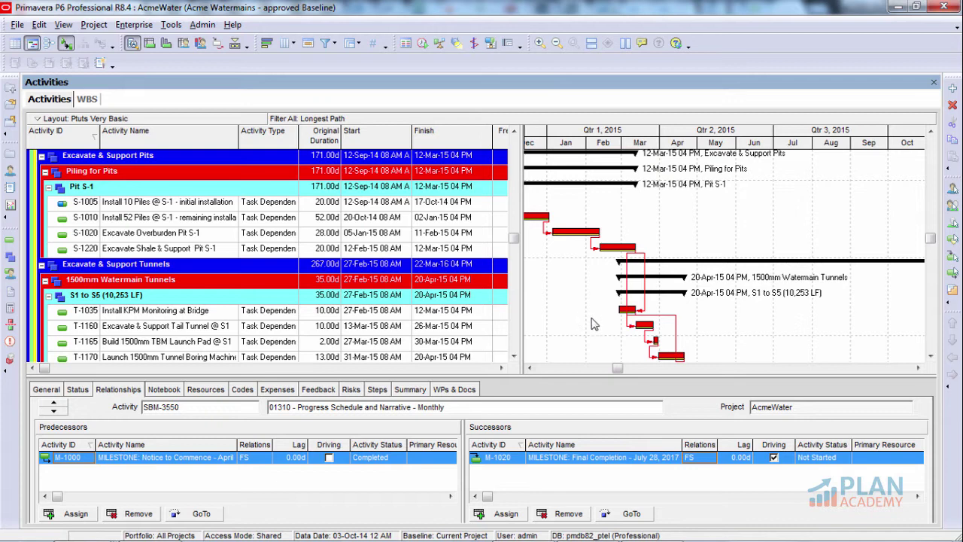
# Step: Turn on Free Float multiple float paths ending at Final Completion, then bring up the Help page
pyautogui.click(422, 43)
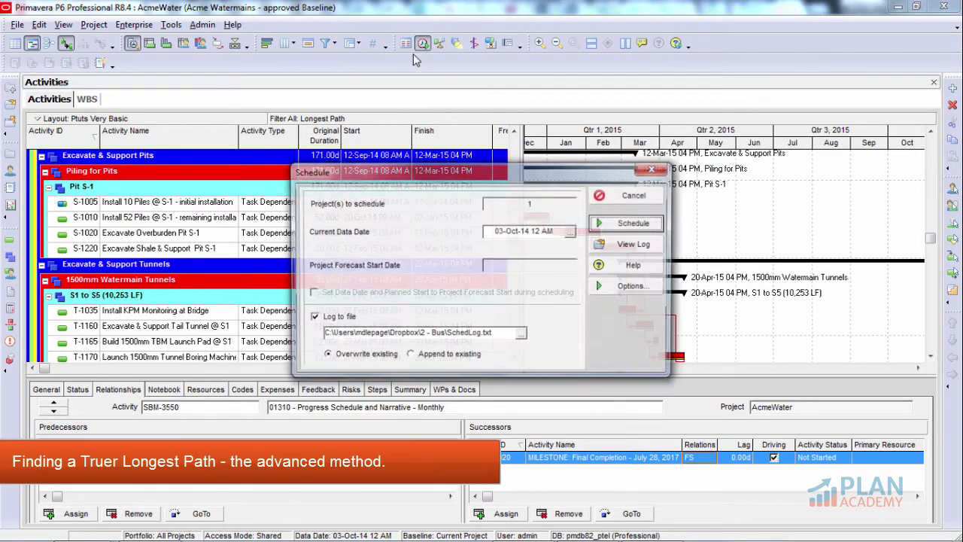
pyautogui.click(626, 287)
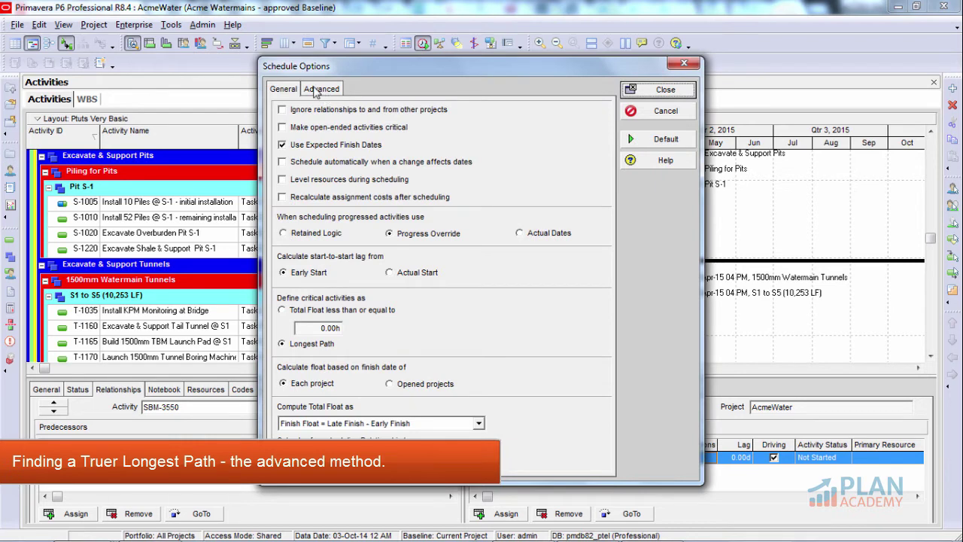
pyautogui.click(316, 90)
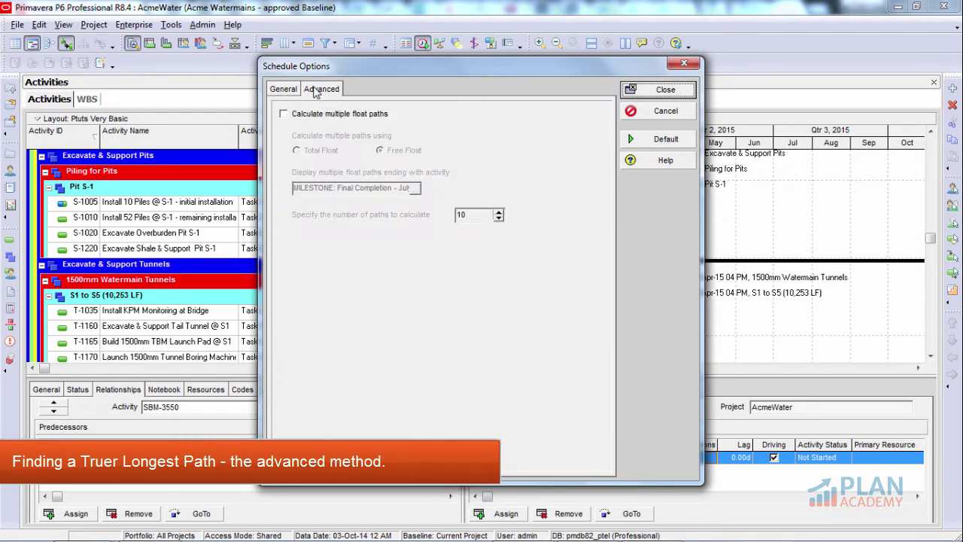
pyautogui.click(283, 115)
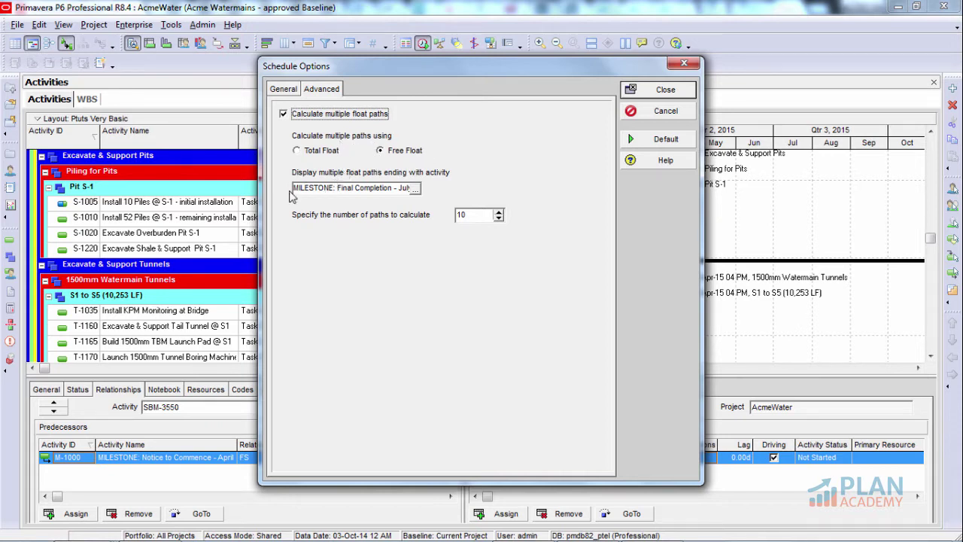
pyautogui.moveTo(296, 189)
pyautogui.mouseDown()
pyautogui.moveTo(432, 192)
pyautogui.moveTo(284, 189)
pyautogui.mouseUp()
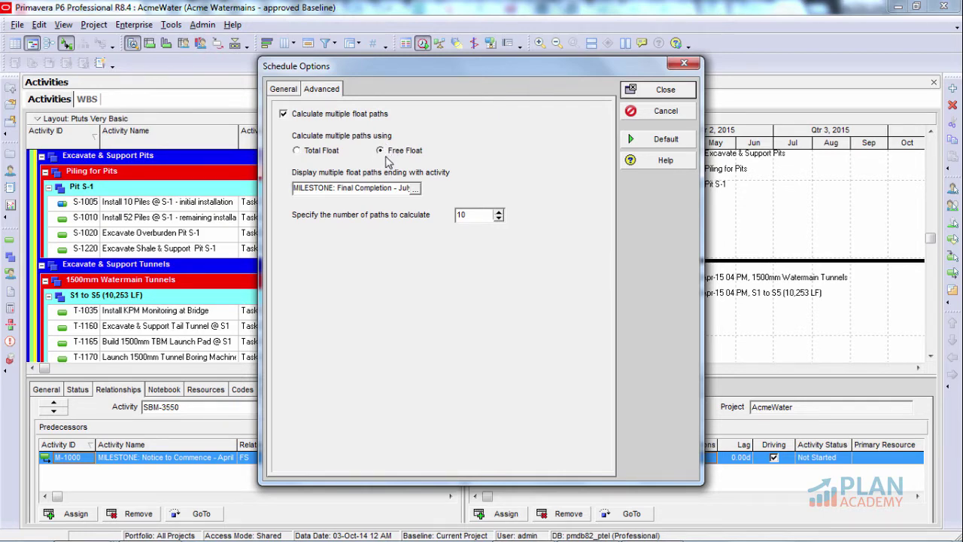
pyautogui.hotkey('alt', 'Tab')
pyautogui.hotkey('alt', 'Tab')
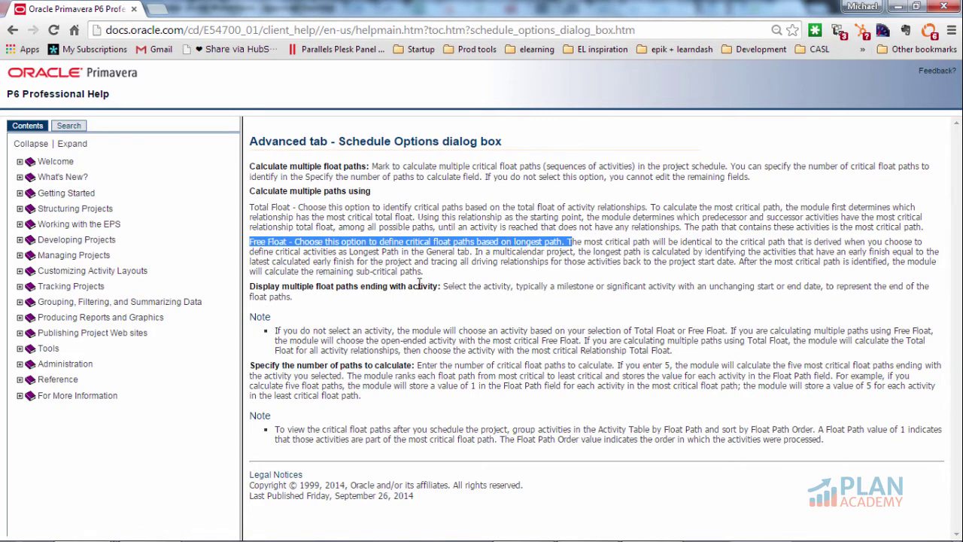
# Step: Return from the Free Float help page to P6's Schedule Options Advanced tab
pyautogui.hotkey('alt', 'Tab')
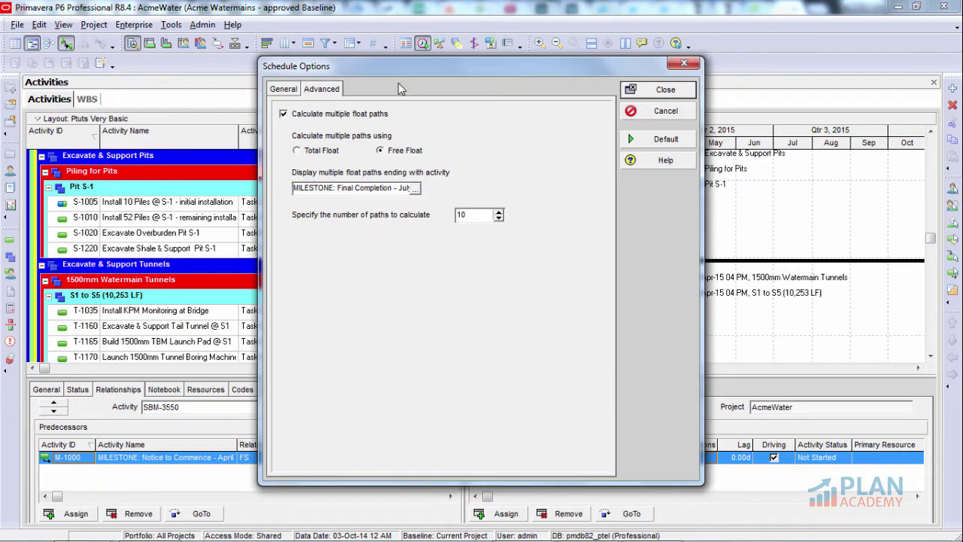
# Step: Close Schedule Options and run the AcmeWater schedule with the free-float multiple path settings
pyautogui.click(295, 89)
pyautogui.click(653, 90)
pyautogui.click(631, 224)
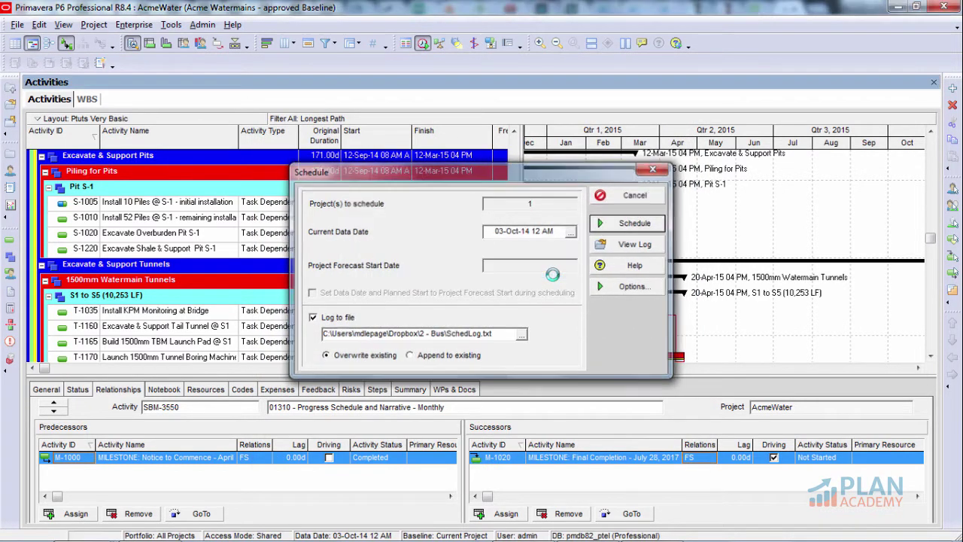
pyautogui.scroll(10, 520, 252)
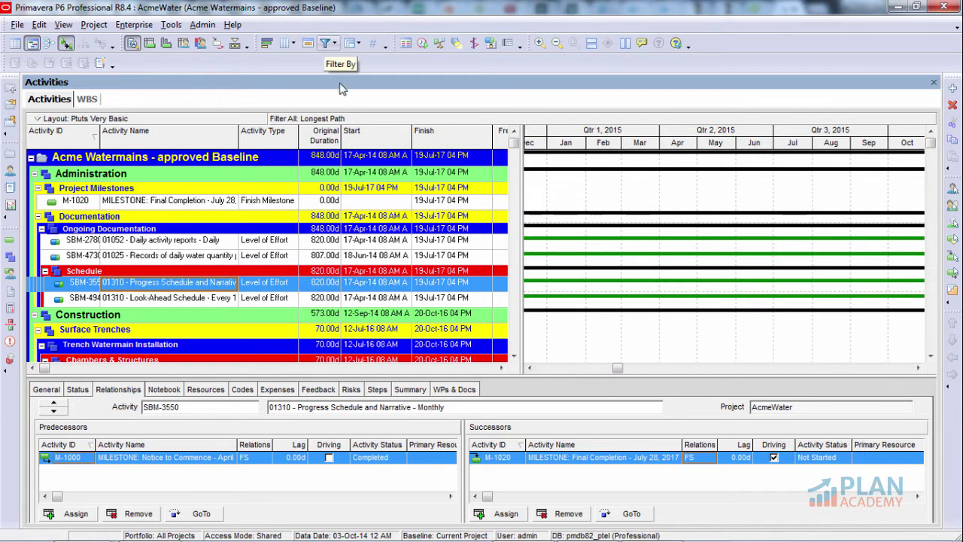
# Step: Move the table/Gantt splitter right to show Free Float, Total Float, Float Path and Float Path Order
pyautogui.moveTo(523, 187); pyautogui.dragTo(756, 221)
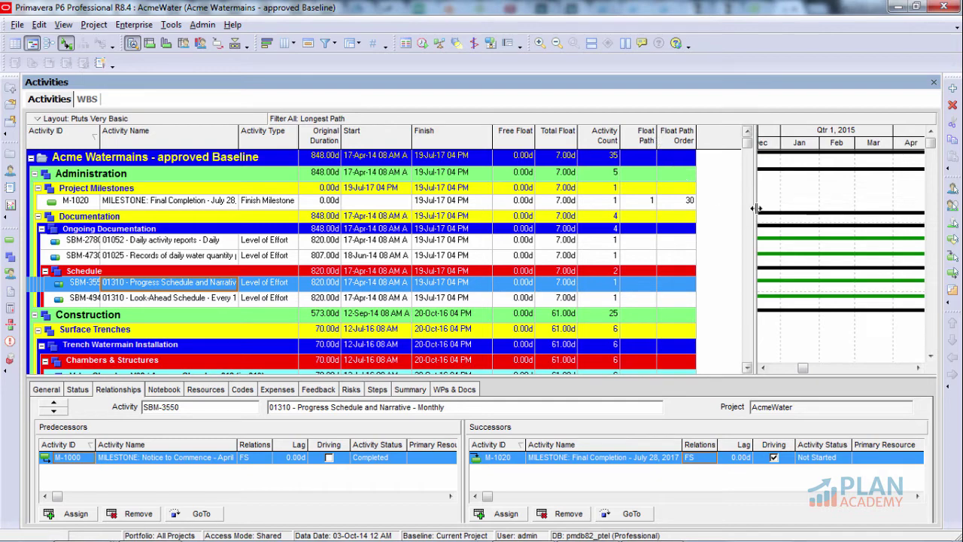
pyautogui.moveTo(755, 208); pyautogui.dragTo(725, 209)
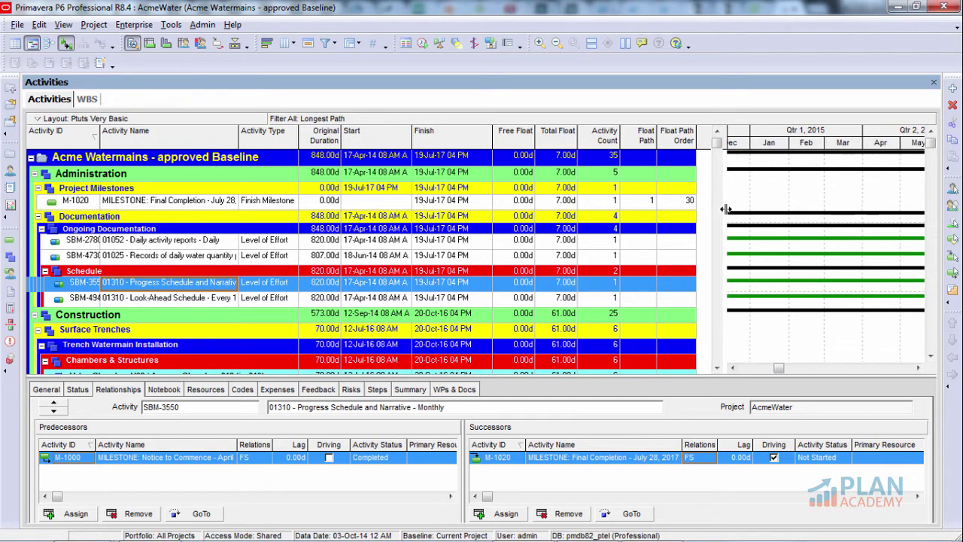
# Step: Switch the activity filter to All Activities, dropping the Longest Path filter
pyautogui.click(324, 43)
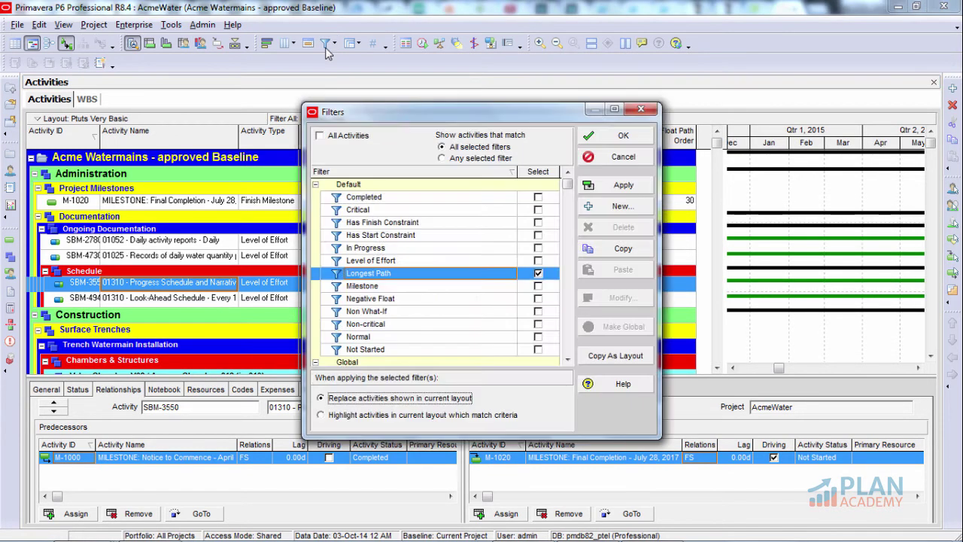
pyautogui.click(320, 136)
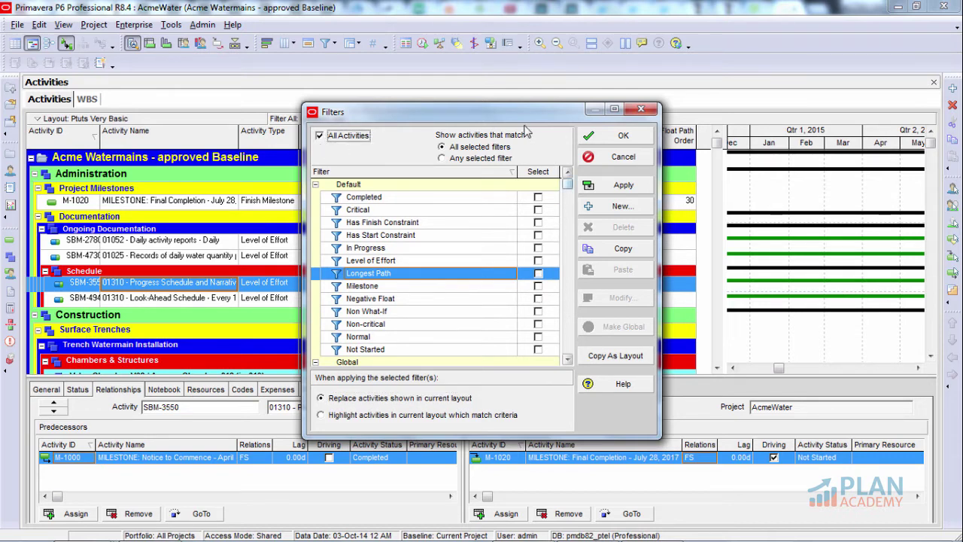
pyautogui.moveTo(523, 118); pyautogui.dragTo(369, 107)
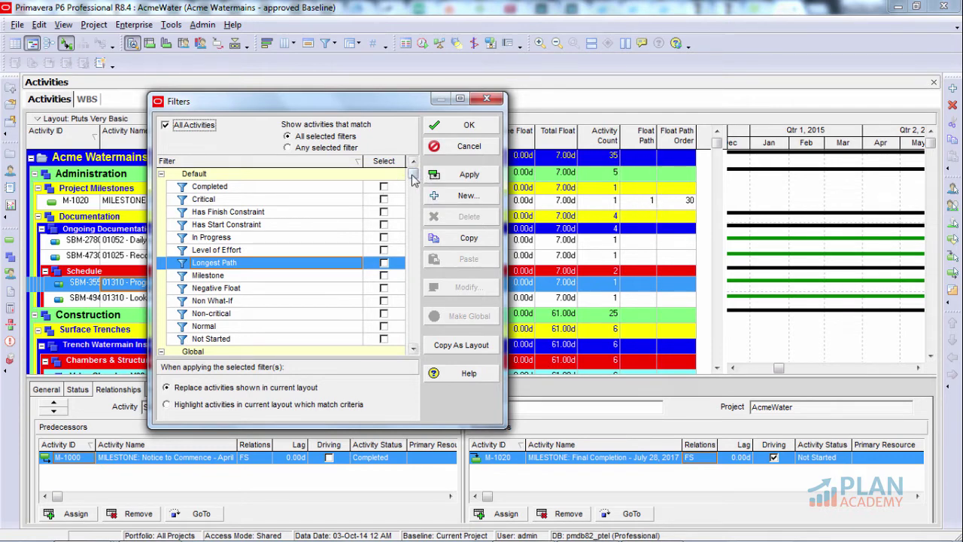
# Step: Select the user-defined Float Path 1-3 filter and open it for modification
pyautogui.moveTo(413, 179); pyautogui.dragTo(416, 340)
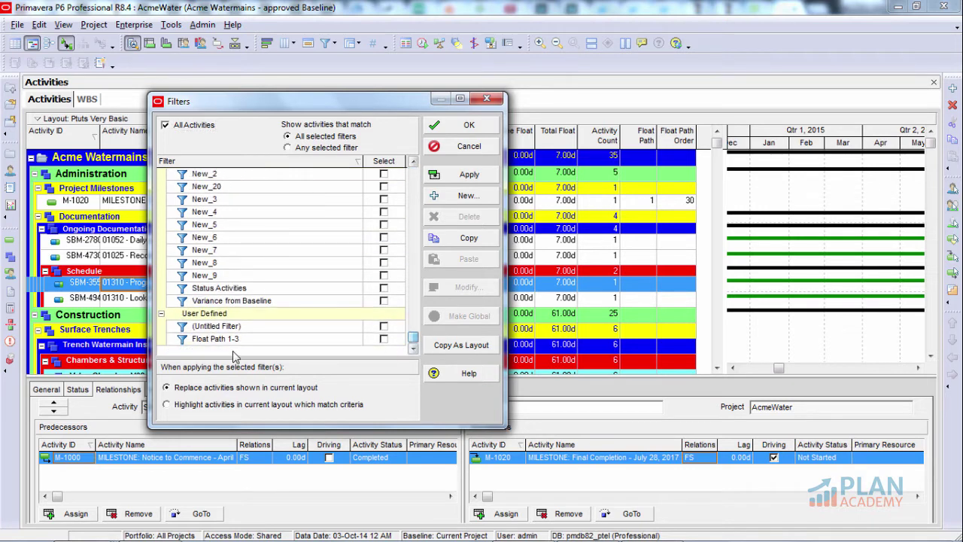
pyautogui.click(230, 340)
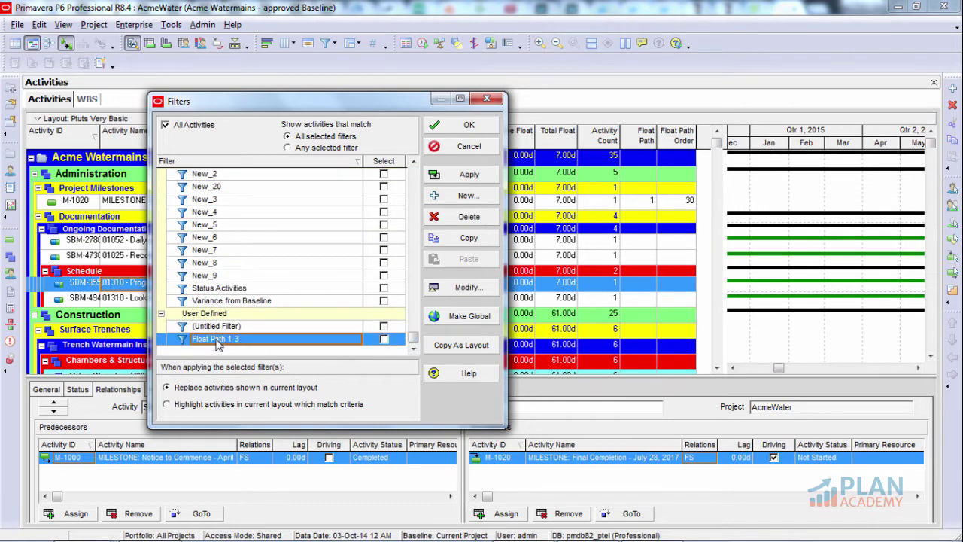
pyautogui.click(468, 288)
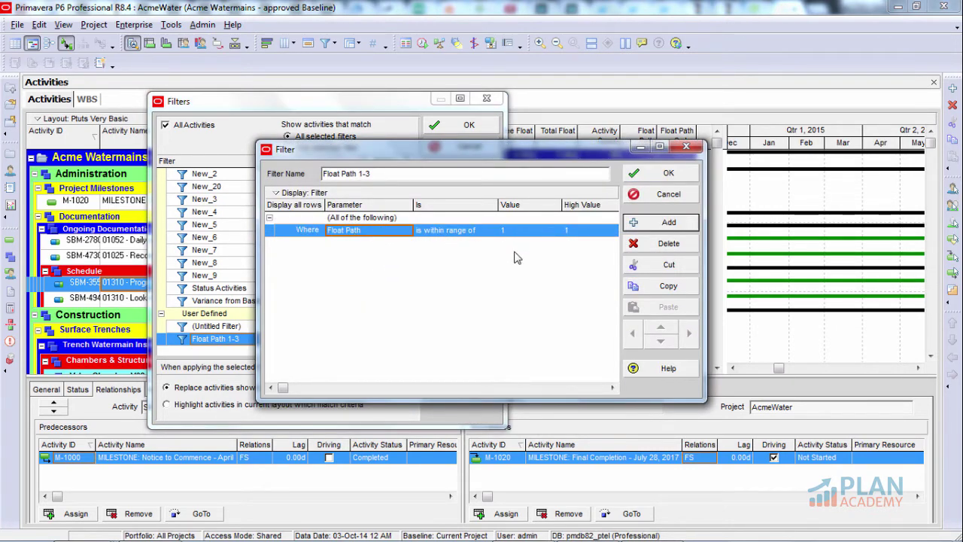
# Step: Change the Float Path 1-3 criterion to Float Path equals 1, save it, and tick the filter
pyautogui.click(494, 231)
pyautogui.click(491, 231)
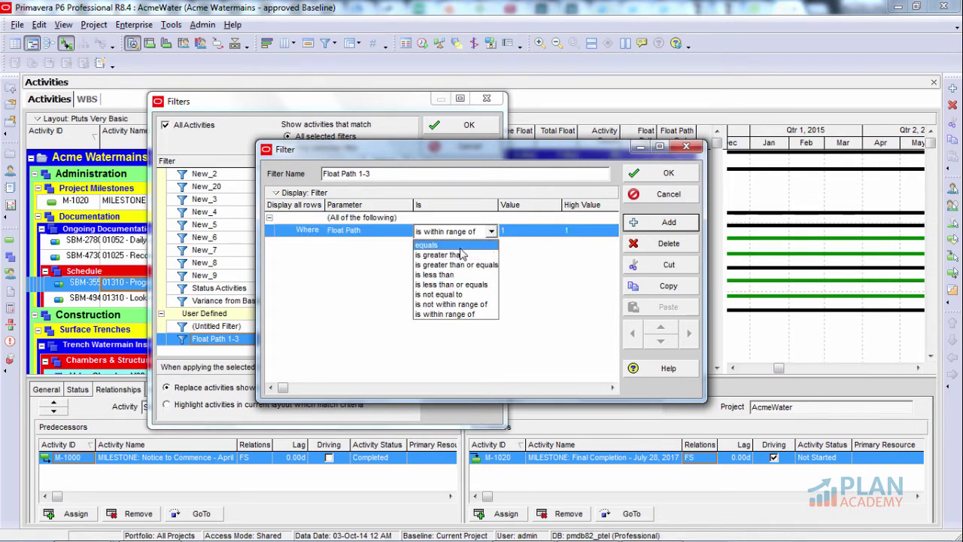
pyautogui.click(427, 245)
pyautogui.click(525, 232)
pyautogui.click(656, 180)
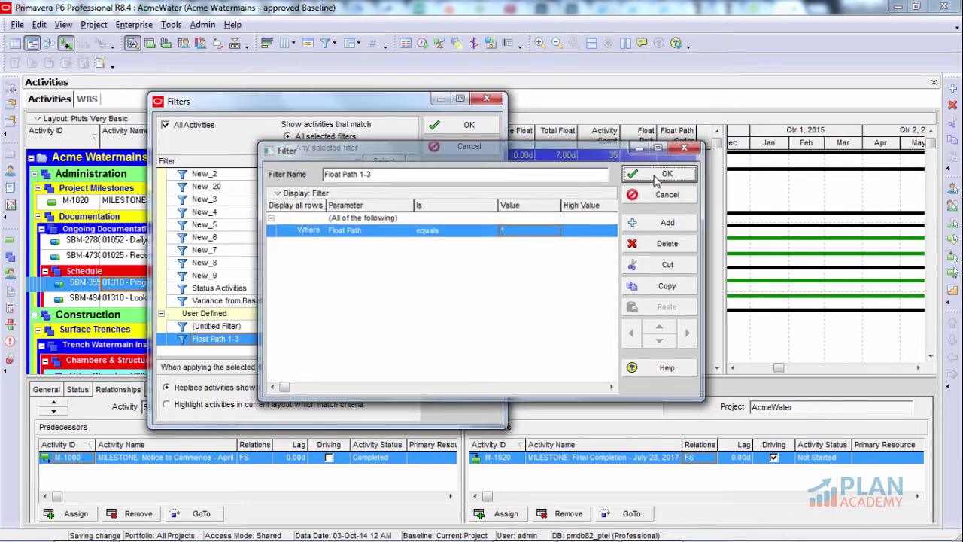
pyautogui.click(384, 339)
# Step: Apply the Float Path 1 filter and resize the split so the Gantt chart gets more room
pyautogui.click(467, 126)
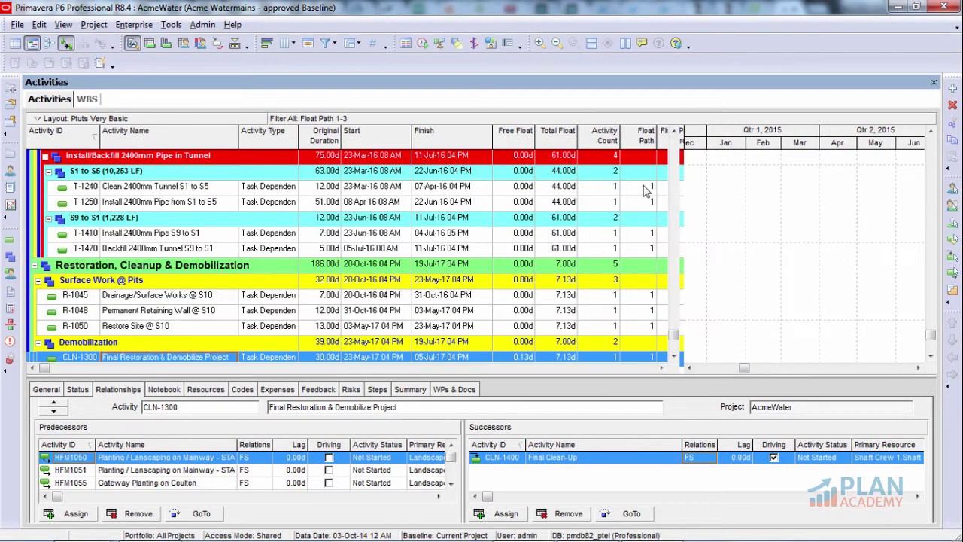
pyautogui.click(645, 188)
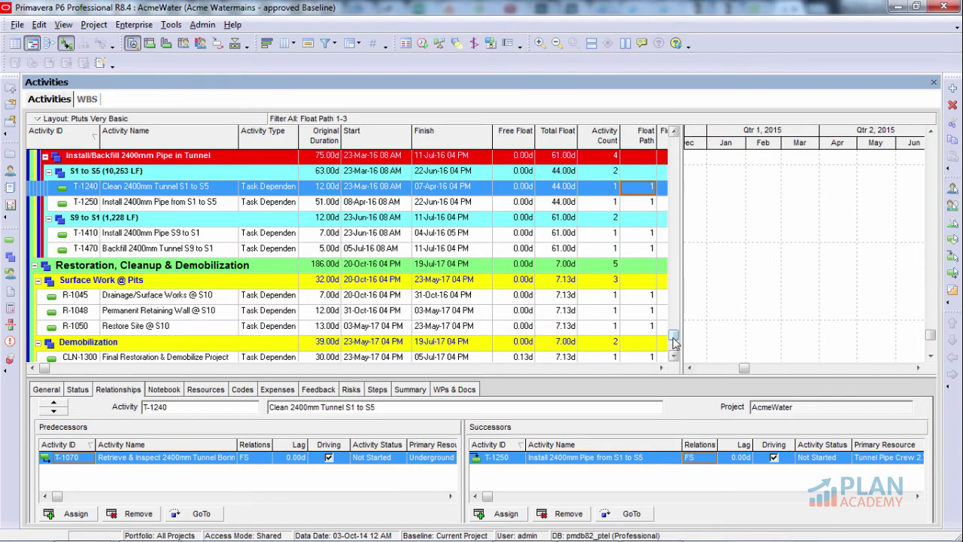
pyautogui.moveTo(674, 337); pyautogui.dragTo(687, 175)
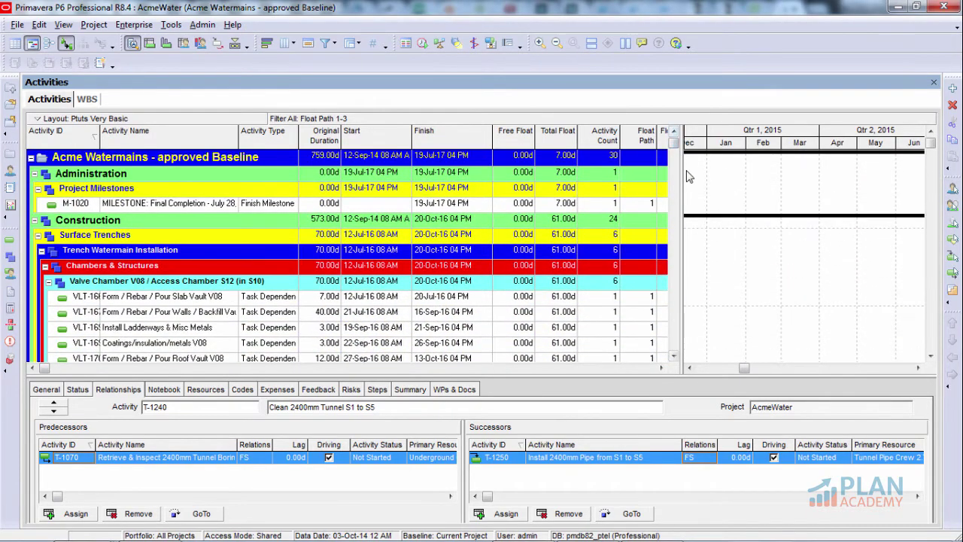
pyautogui.click(686, 175)
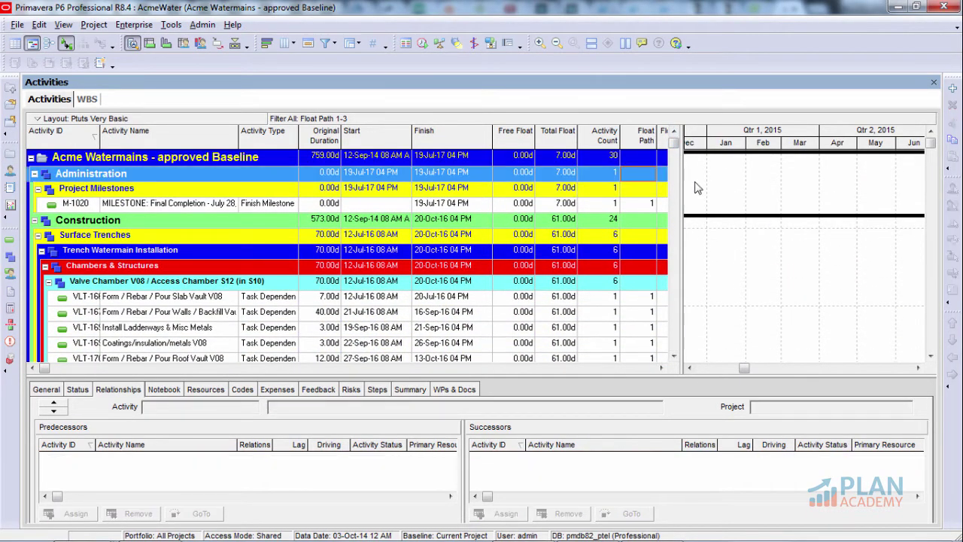
pyautogui.click(698, 187)
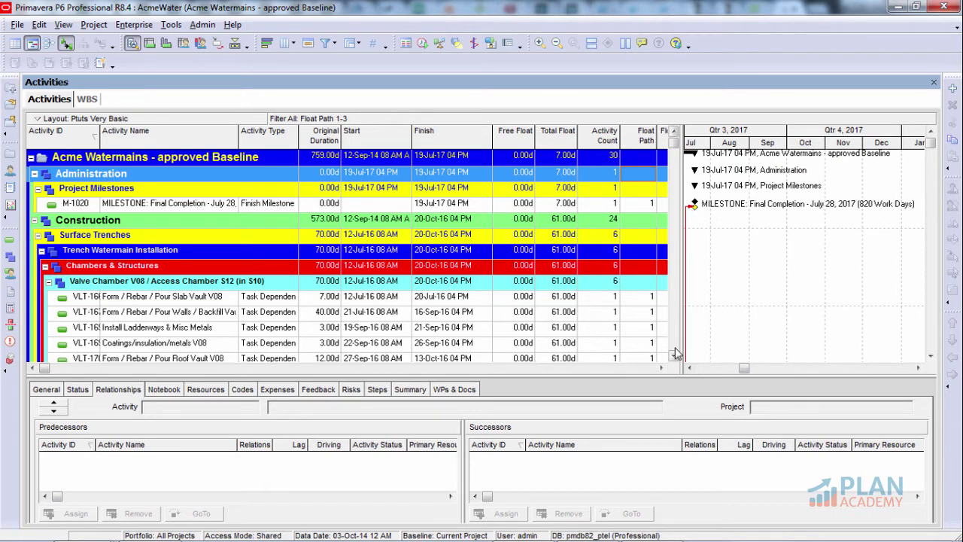
pyautogui.click(689, 368)
pyautogui.moveTo(689, 368); pyautogui.dragTo(689, 368)
pyautogui.moveTo(681, 294); pyautogui.dragTo(504, 291)
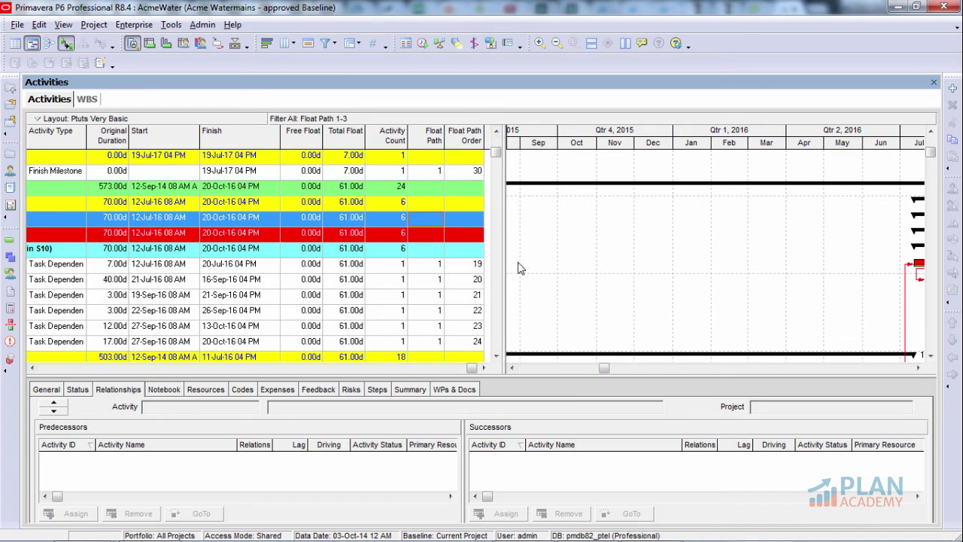
# Step: Scroll through the float-path-1 chain, orders 1 to 27, reviewing its linked Gantt bars
pyautogui.click(518, 267)
pyautogui.click(512, 368)
pyautogui.moveTo(512, 368); pyautogui.dragTo(512, 368)
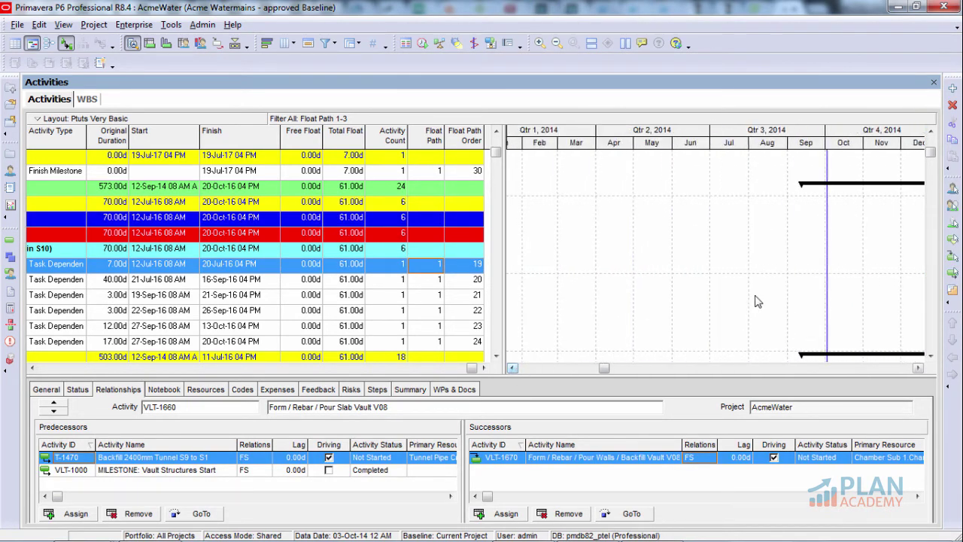
pyautogui.scroll(-3, 513, 373)
pyautogui.moveTo(918, 369); pyautogui.dragTo(918, 369)
pyautogui.scroll(-1, 758, 301)
pyautogui.scroll(-2, 757, 301)
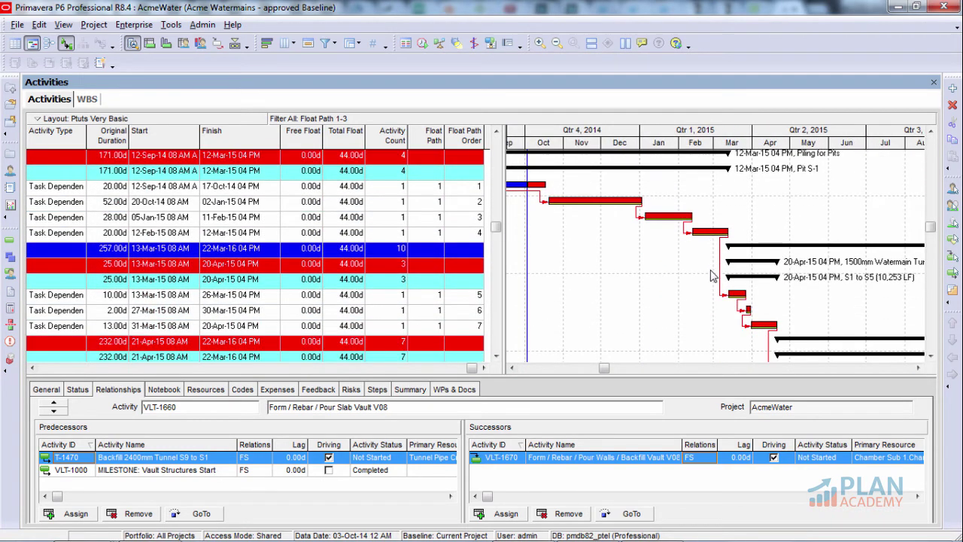
pyautogui.scroll(-1, 741, 308)
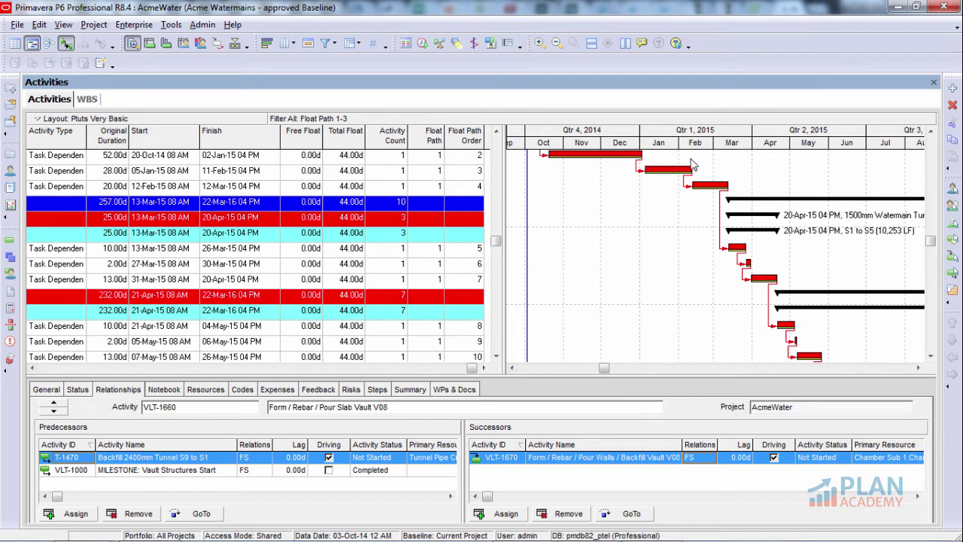
pyautogui.click(918, 368)
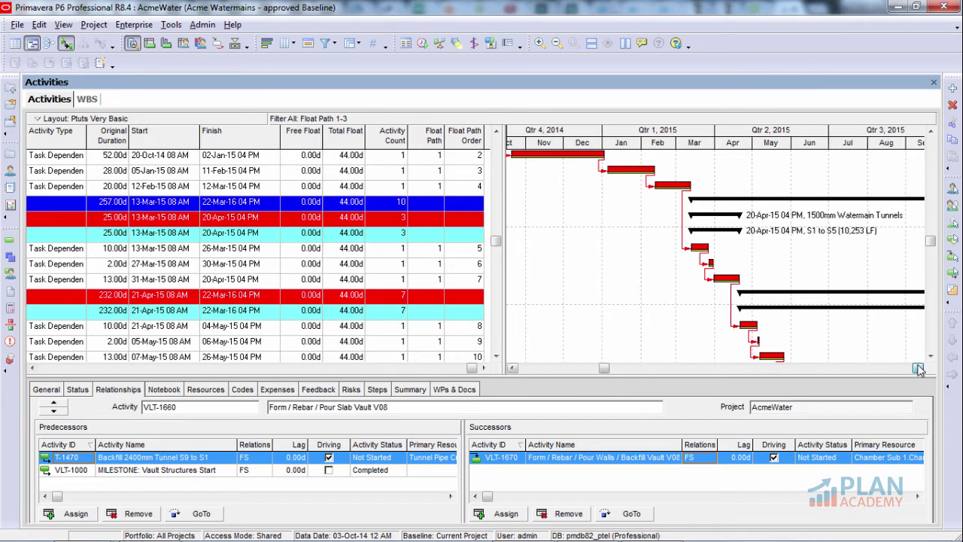
pyautogui.scroll(-1, 820, 317)
pyautogui.click(918, 367)
pyautogui.scroll(-5, 885, 356)
pyautogui.click(918, 367)
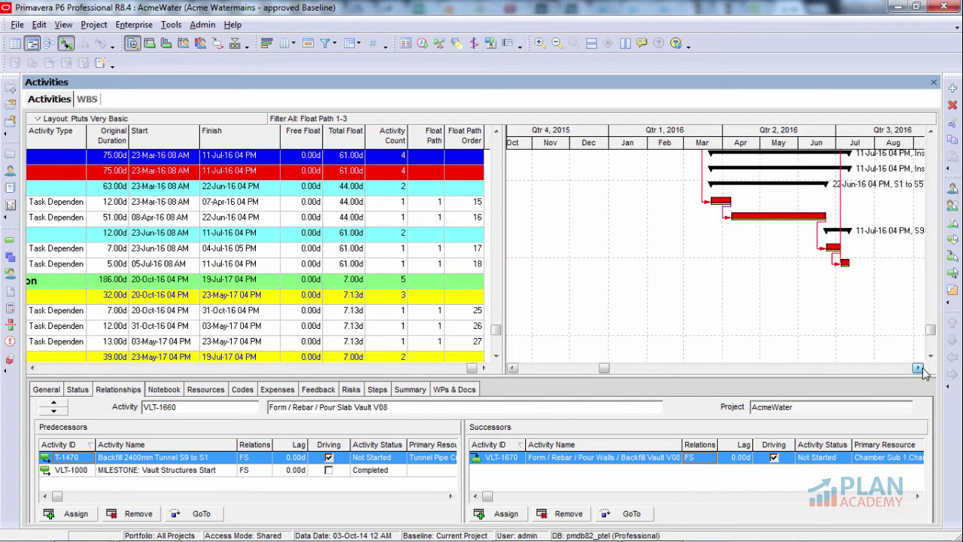